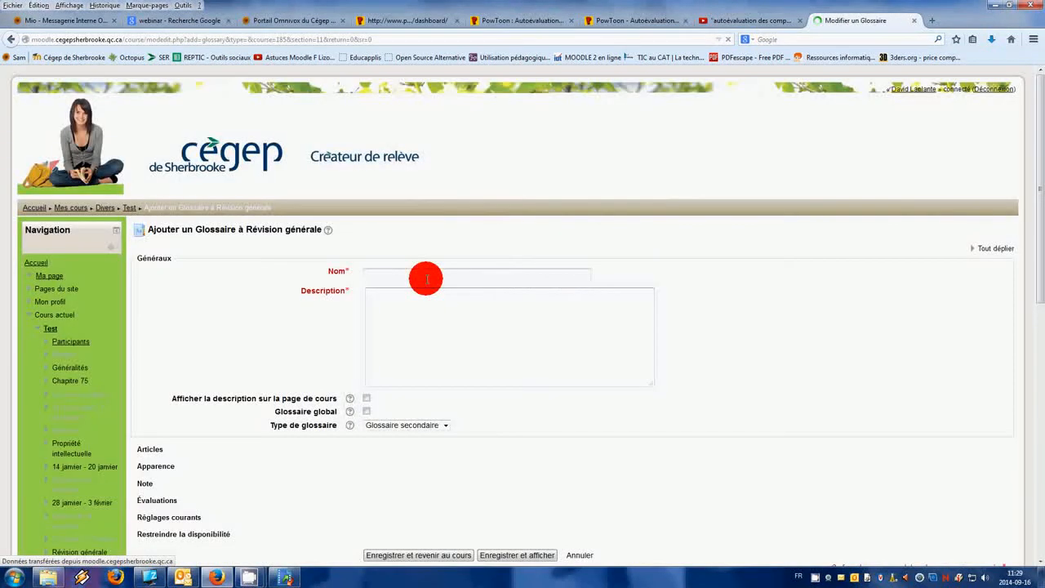
Step: Name the glossary "Exemple de glossaire" and enter the description "Voici le glossaire auquel je vous invite à participer"
{"action": "type", "text": "xe"}
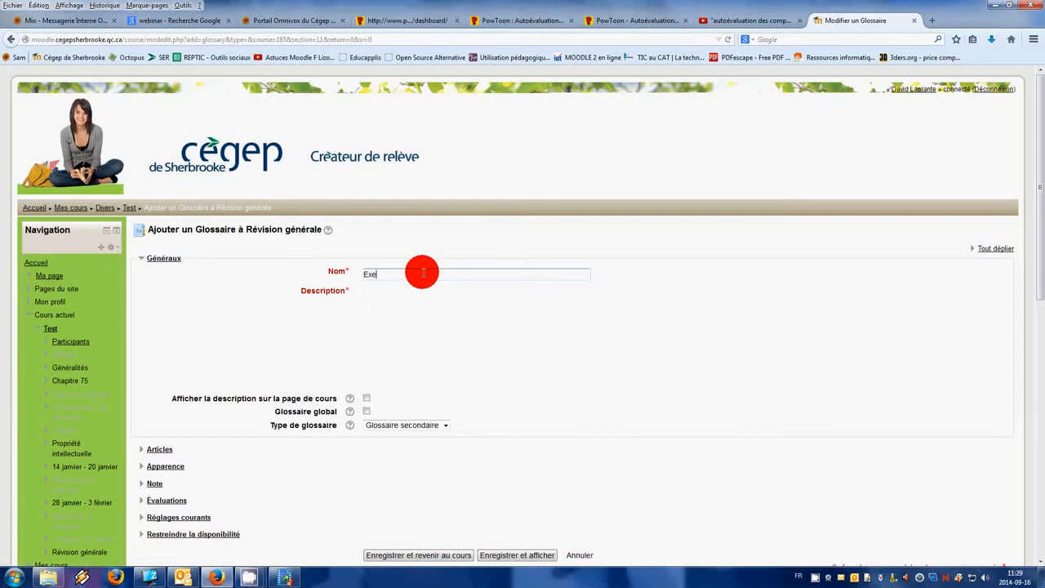
{"action": "type", "text": "mple de glossaire"}
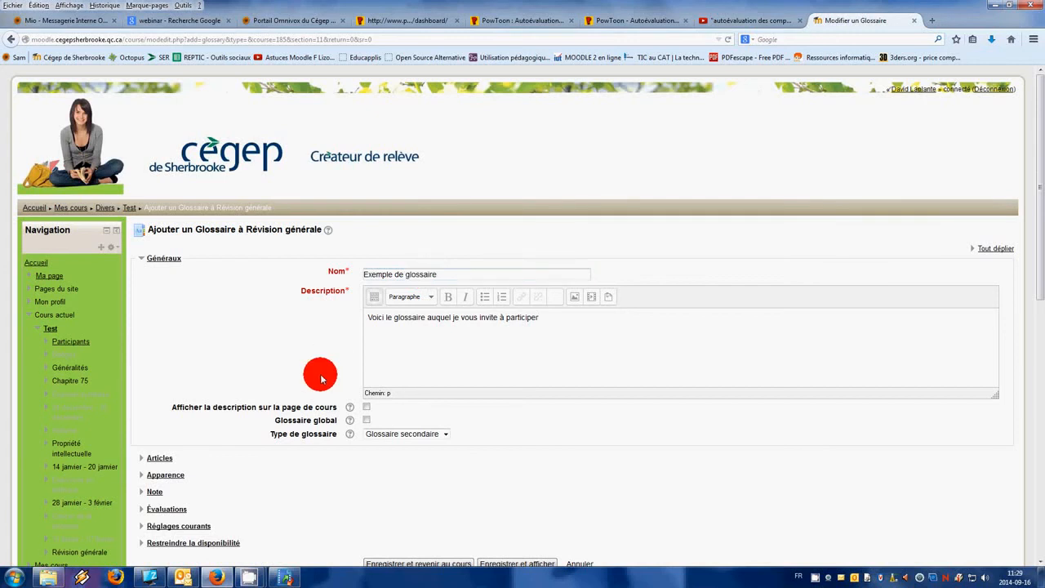
Step: Check the available glossary types while keeping Glossaire secondaire, and read the help text on glossary types
{"action": "scroll", "coordinate": [321, 378], "scroll_direction": "down", "scroll_amount": 2}
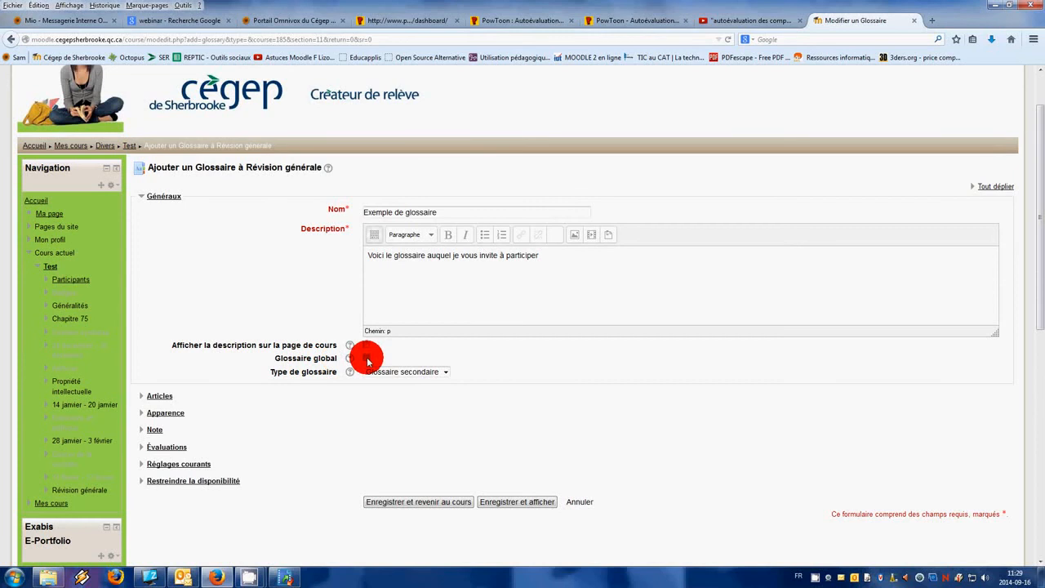
{"action": "left_click", "coordinate": [413, 373]}
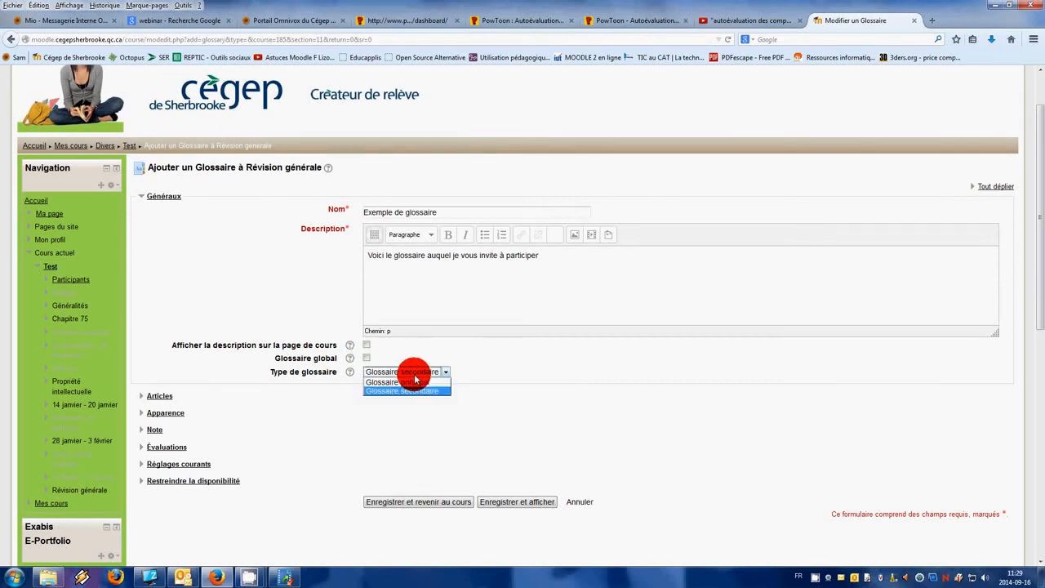
{"action": "left_click", "coordinate": [408, 370]}
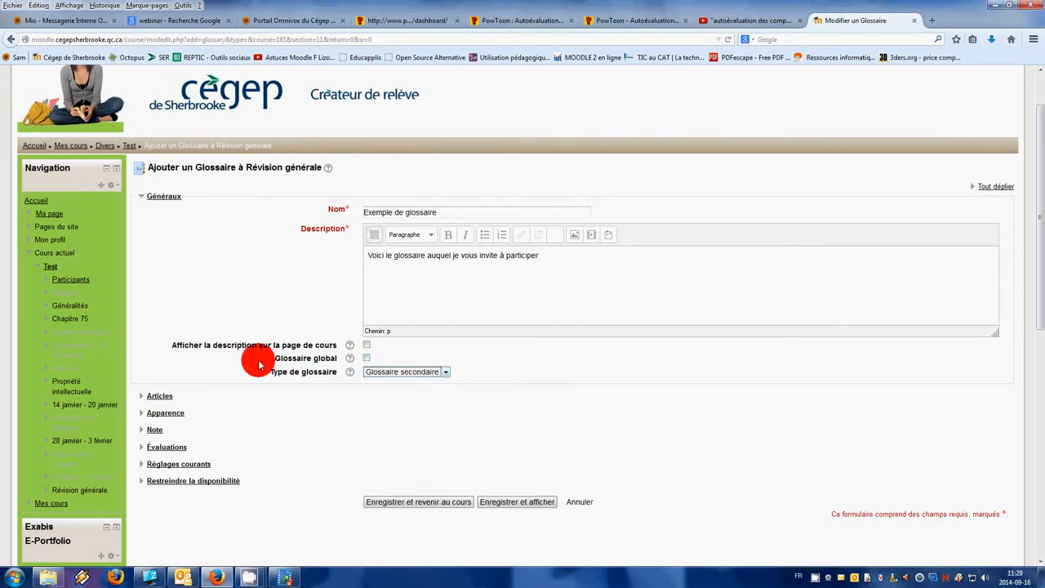
{"action": "left_click", "coordinate": [350, 371]}
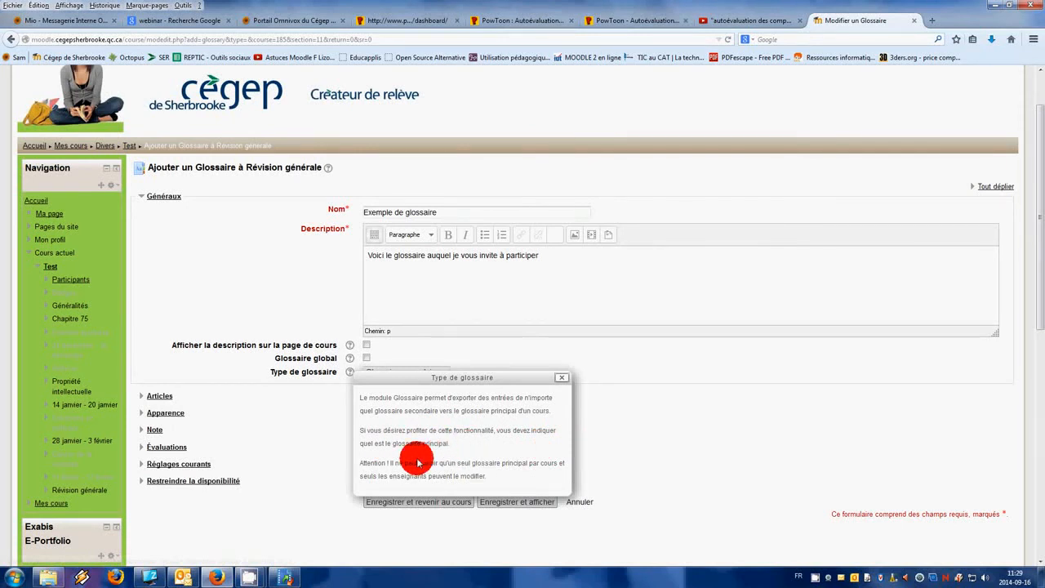
{"action": "left_click", "coordinate": [252, 400]}
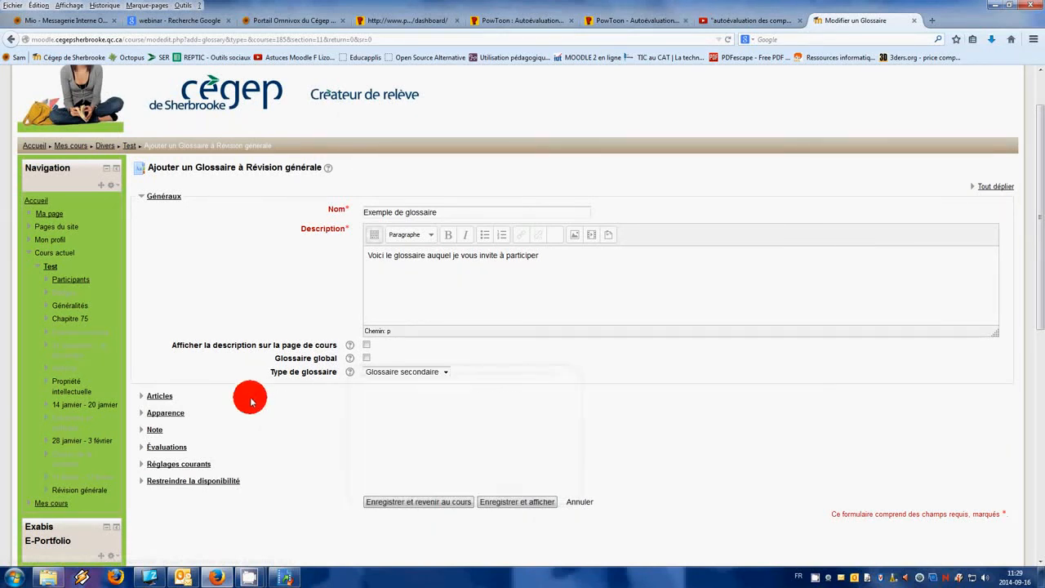
Step: Expand the Articles settings and keep default approval of entries set to Oui
{"action": "left_click", "coordinate": [160, 396]}
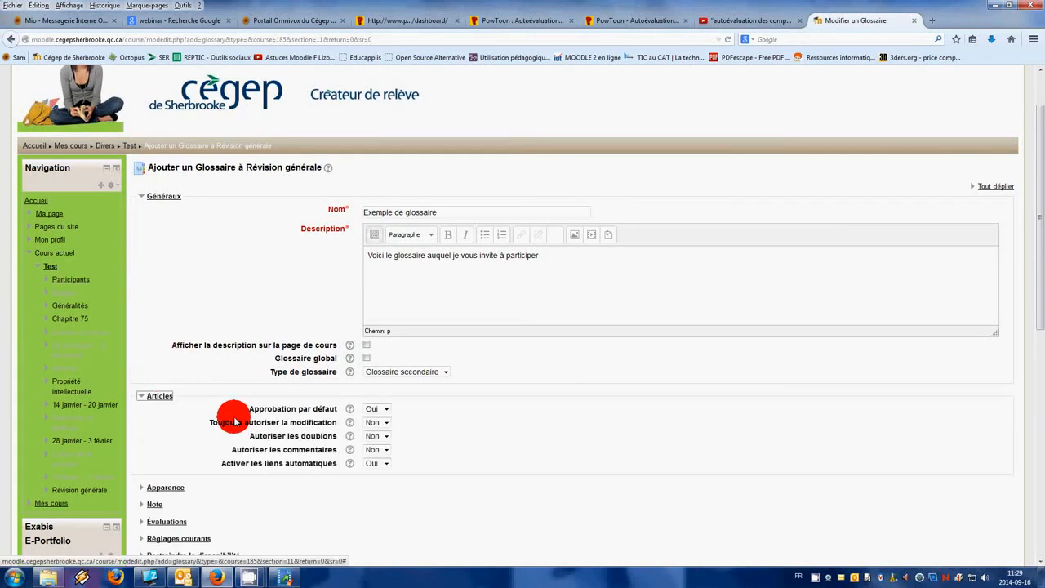
{"action": "left_click", "coordinate": [387, 410]}
{"action": "left_click", "coordinate": [382, 424]}
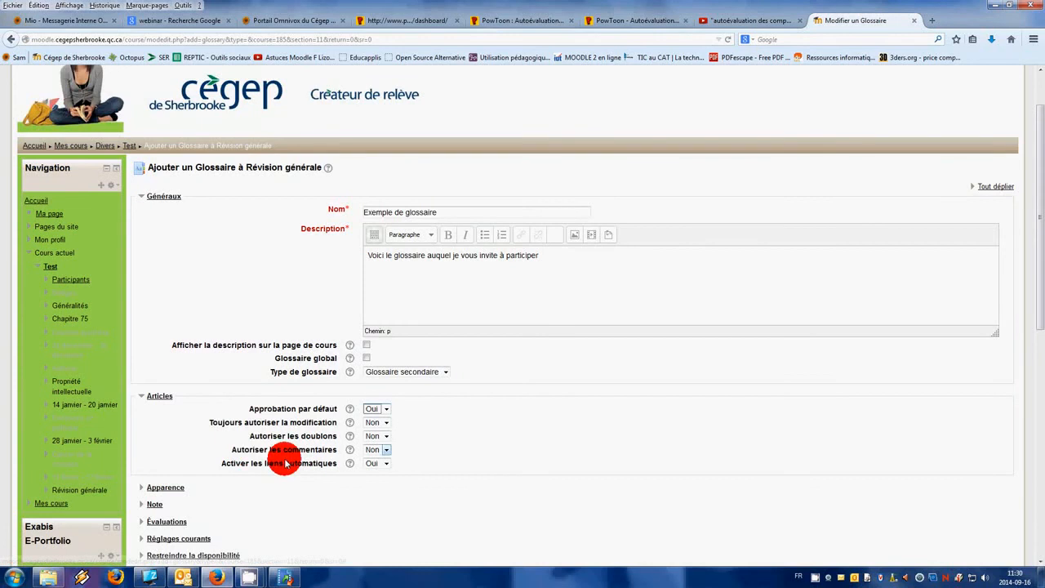
Step: Expand the Apparence settings and choose "Simple, style dictionnaire" as the display format
{"action": "left_click", "coordinate": [178, 489]}
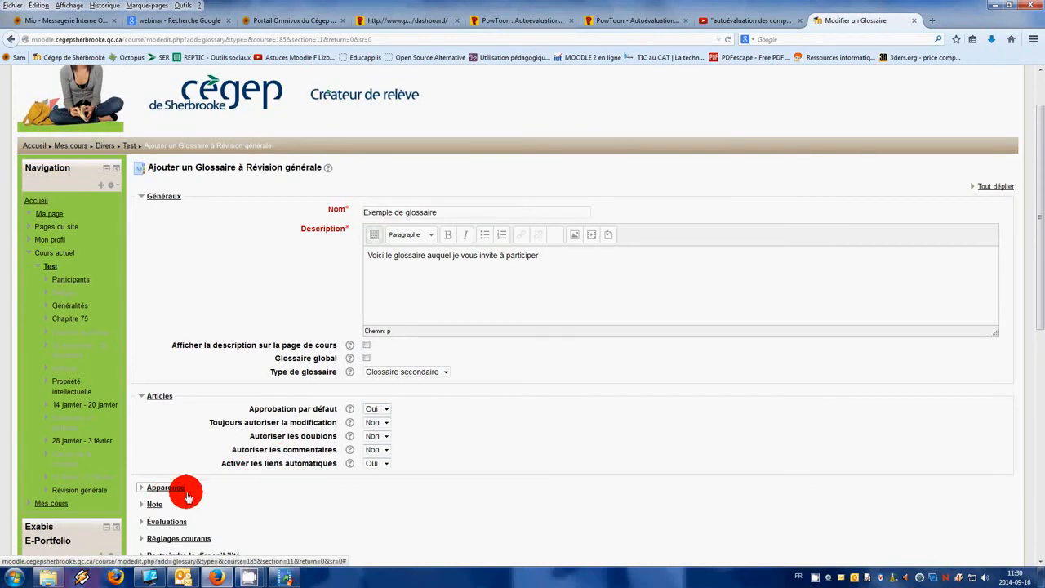
{"action": "scroll", "coordinate": [237, 463], "scroll_direction": "down", "scroll_amount": 3}
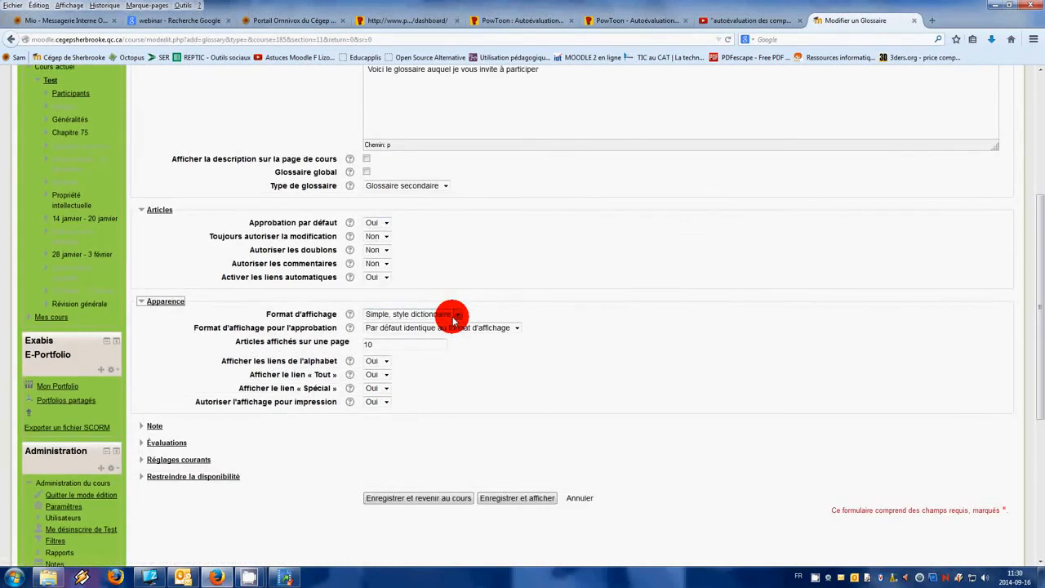
{"action": "left_click", "coordinate": [455, 315]}
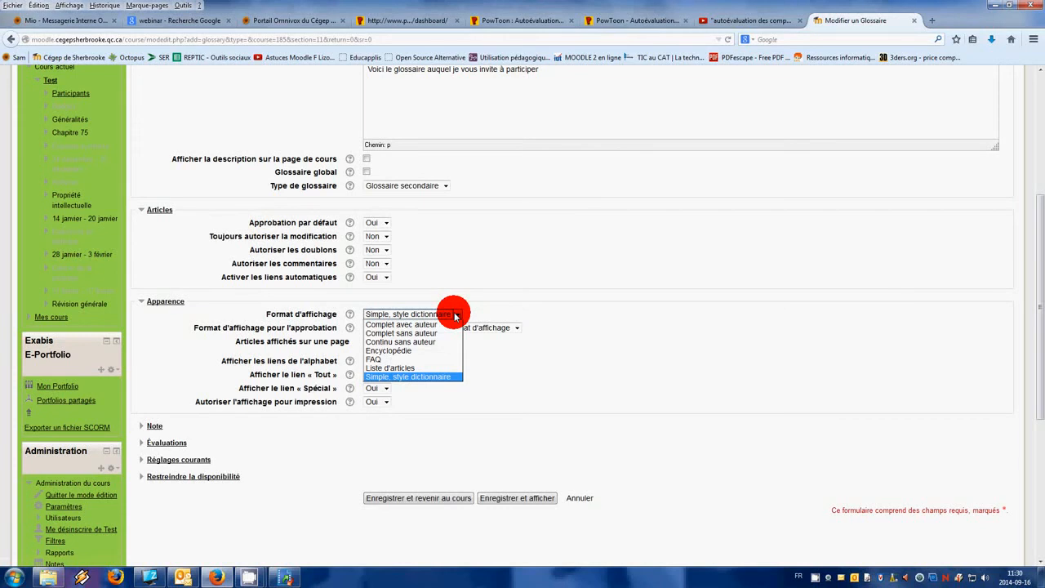
{"action": "left_click", "coordinate": [412, 376]}
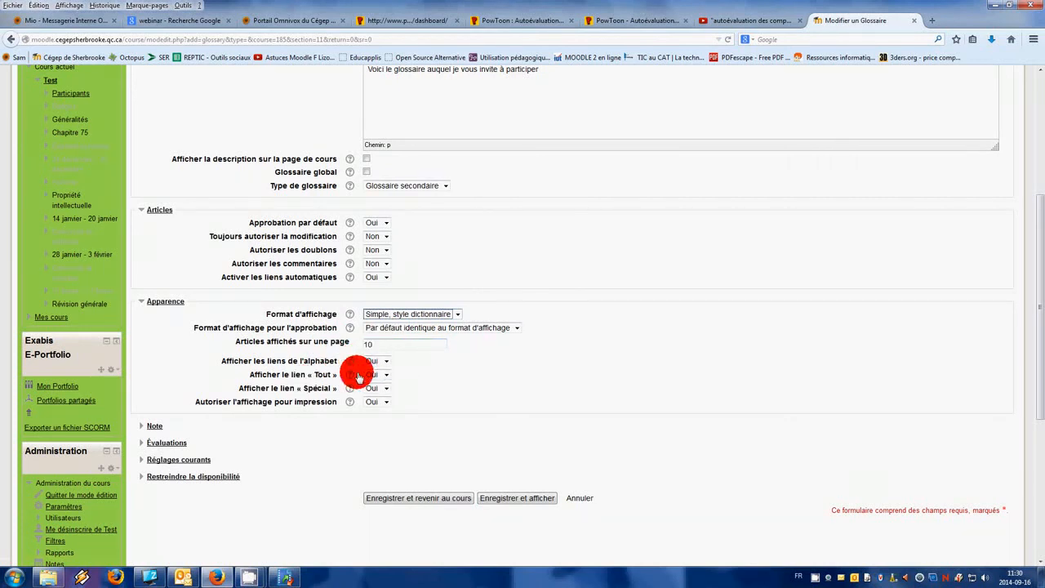
Step: Expand the Note and Évaluations settings for review, and save and display the glossary
{"action": "left_click", "coordinate": [155, 427]}
{"action": "left_click", "coordinate": [160, 462]}
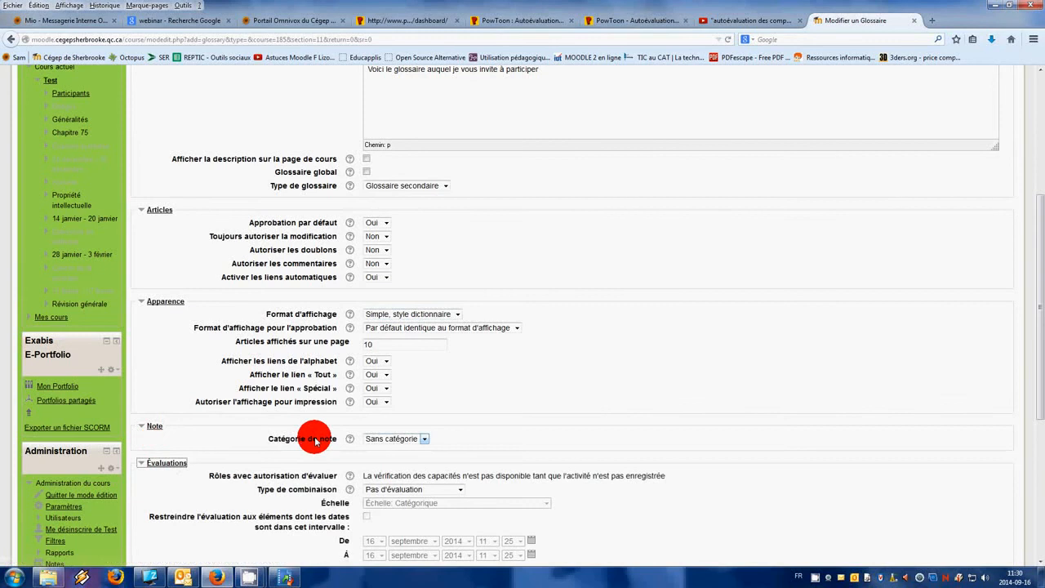
{"action": "scroll", "coordinate": [314, 442], "scroll_direction": "down", "scroll_amount": 4}
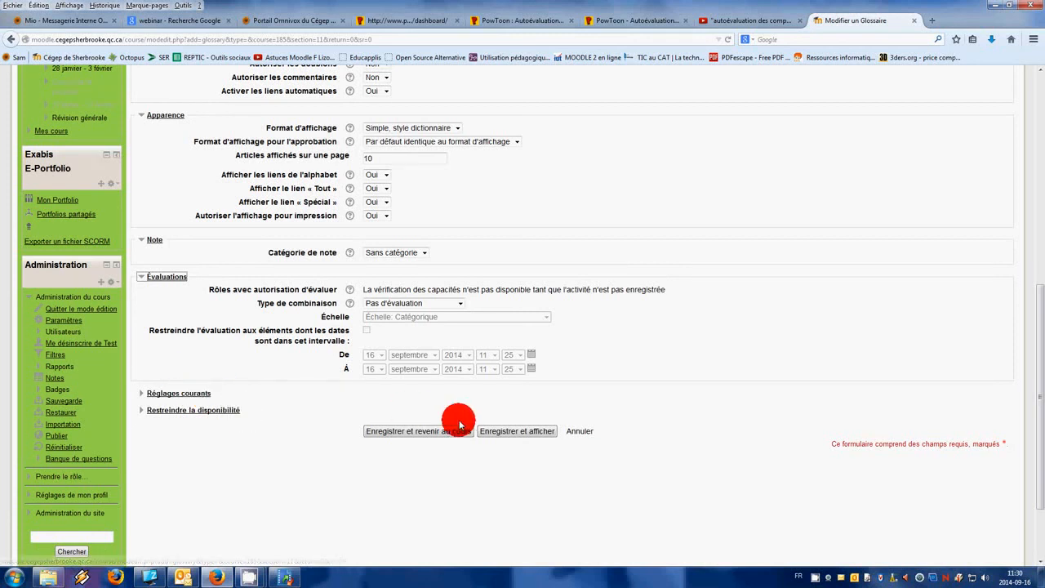
{"action": "left_click", "coordinate": [530, 433]}
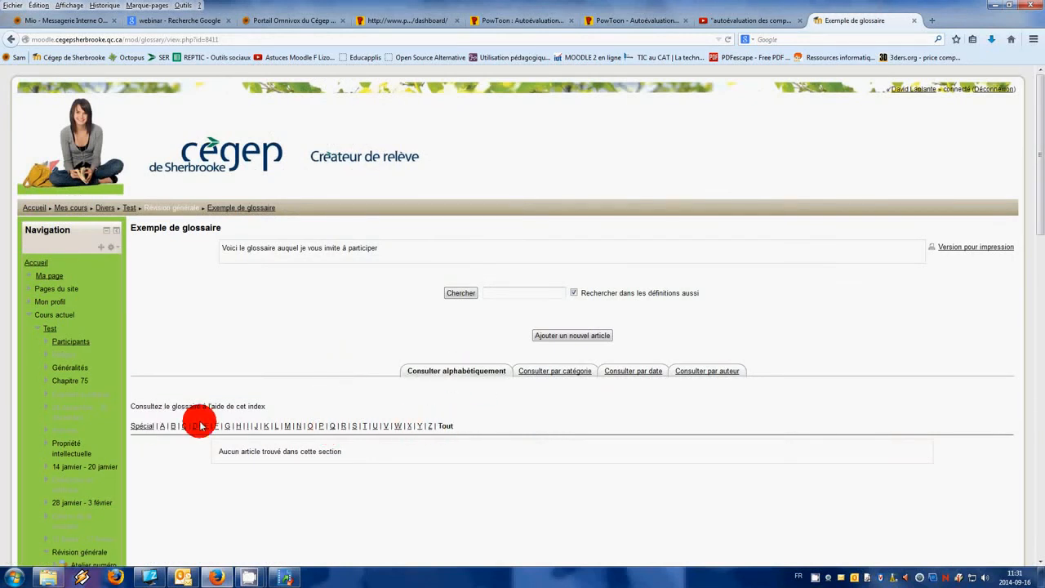
Step: Add and save a new glossary entry "Bonjour" with the definition "Terme poli pour saluer quelqu'un"
{"action": "scroll", "coordinate": [376, 457], "scroll_direction": "down", "scroll_amount": 4}
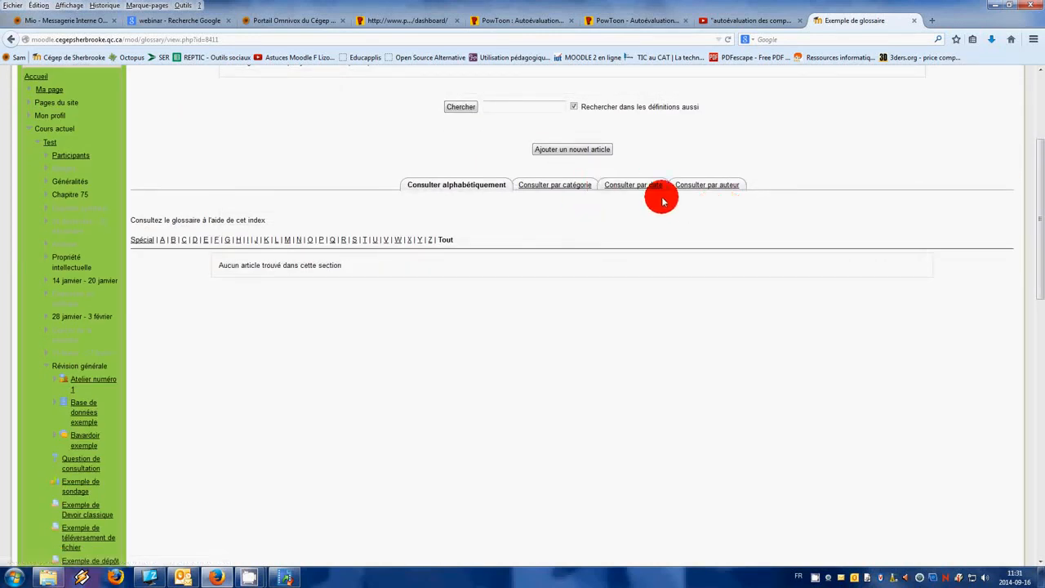
{"action": "left_click", "coordinate": [574, 150]}
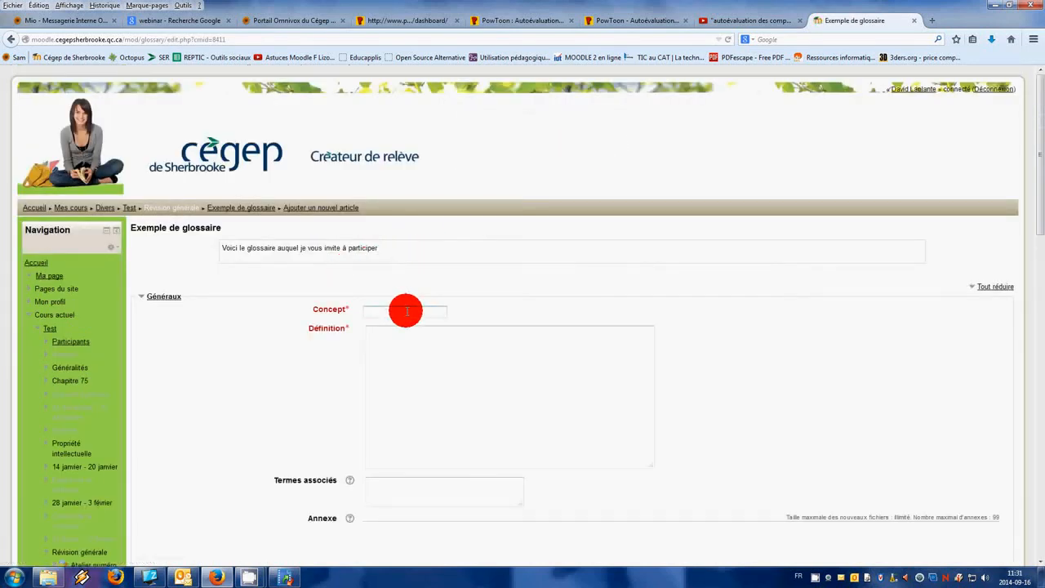
{"action": "left_click", "coordinate": [406, 310]}
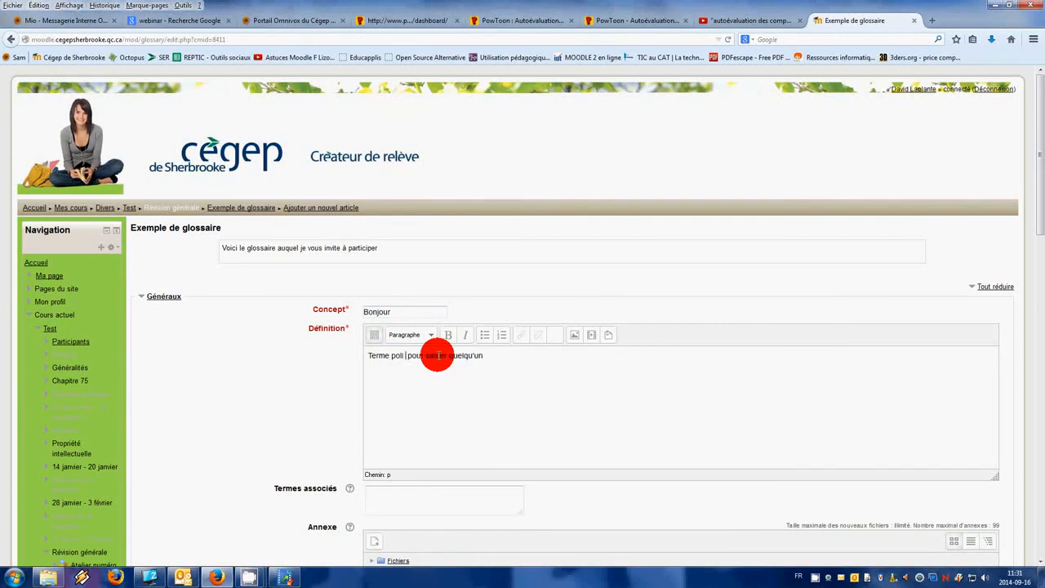
{"action": "scroll", "coordinate": [485, 357], "scroll_direction": "down", "scroll_amount": 6}
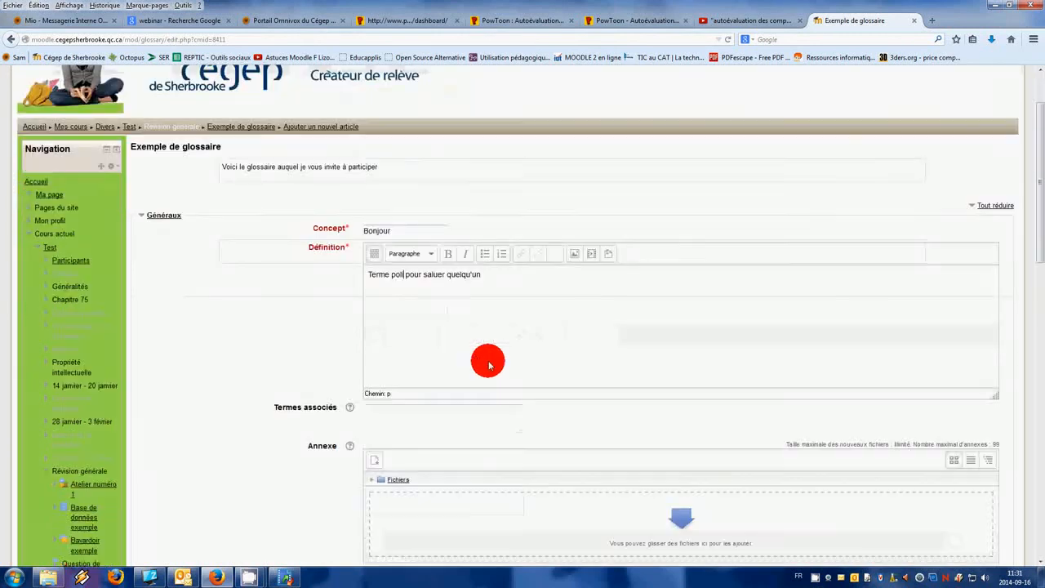
{"action": "left_click", "coordinate": [407, 178]}
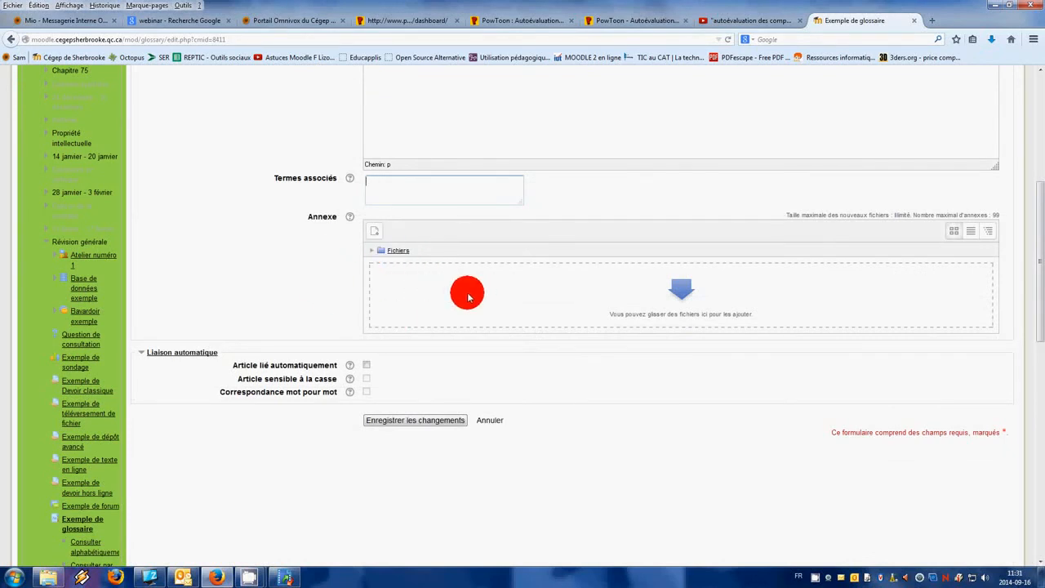
{"action": "left_click", "coordinate": [449, 420]}
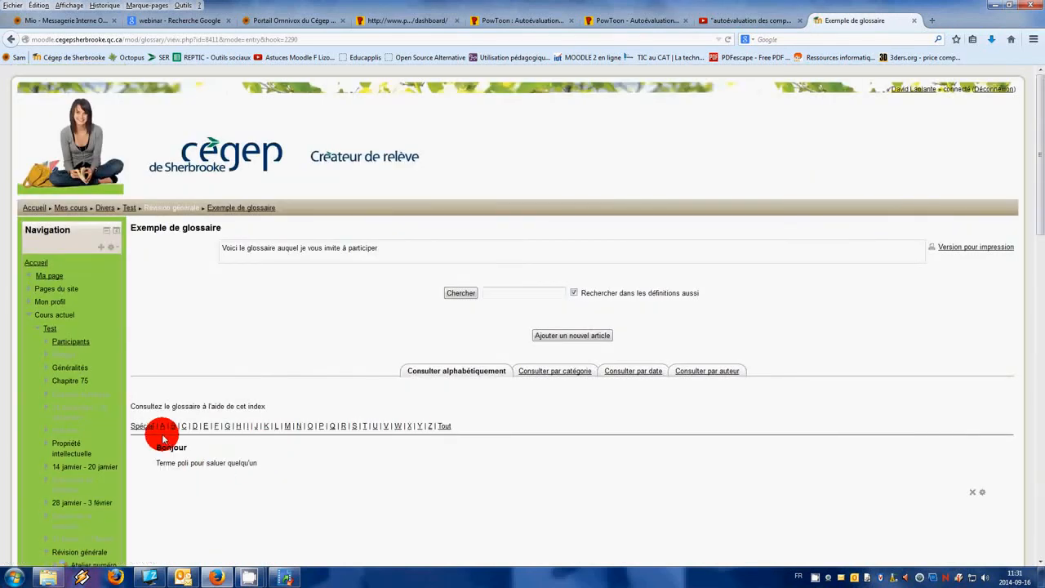
Step: Browse the glossary's alphabetical index for entries under B and under H
{"action": "left_click", "coordinate": [170, 426]}
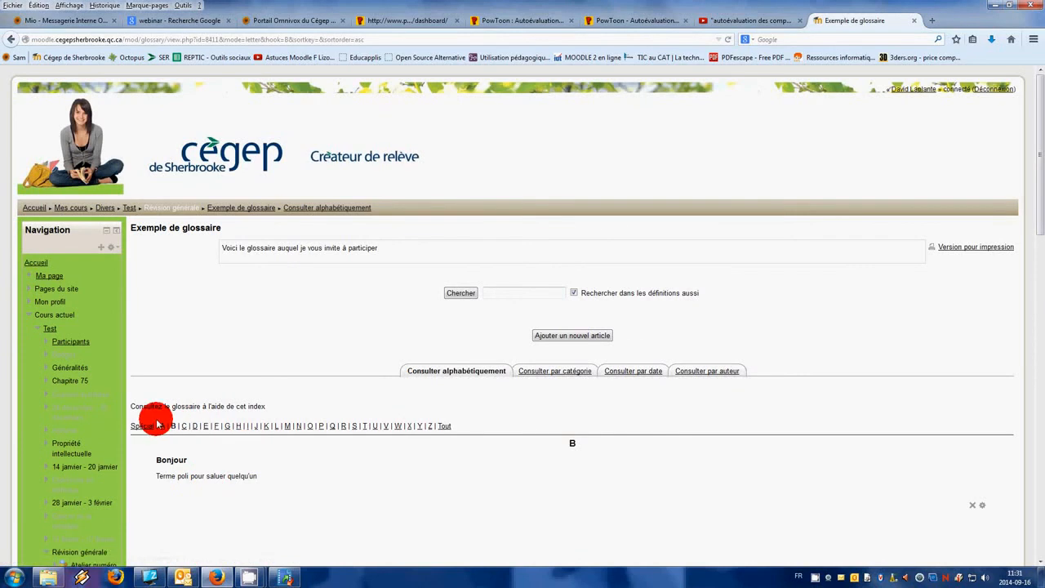
{"action": "left_click", "coordinate": [240, 425]}
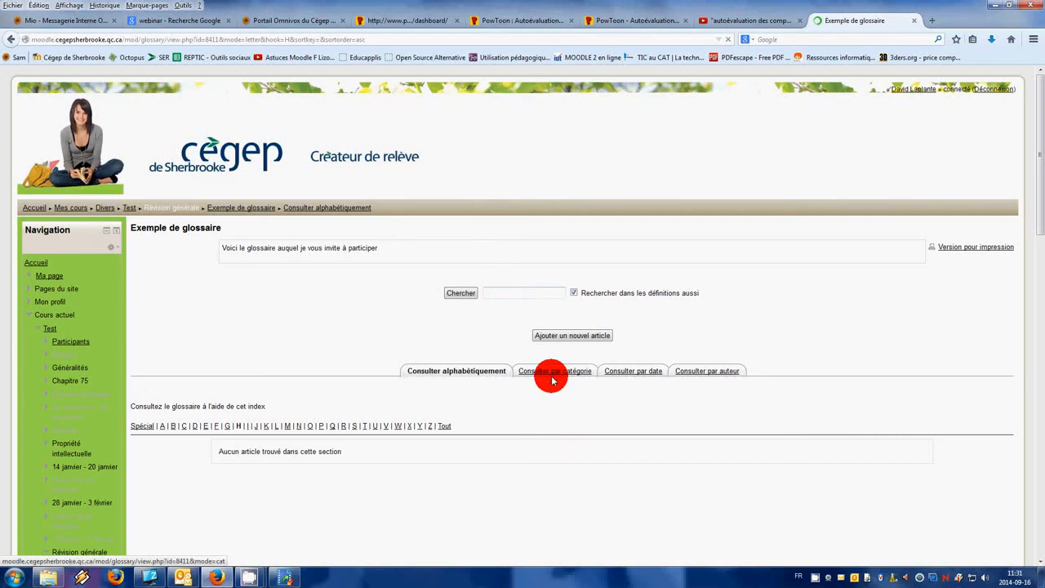
Step: Add and save the entry "Hello", defined as "Terme anglophone familier pour saluer quelqu'un", with "Bonjour" as its associated term
{"action": "left_click", "coordinate": [564, 338]}
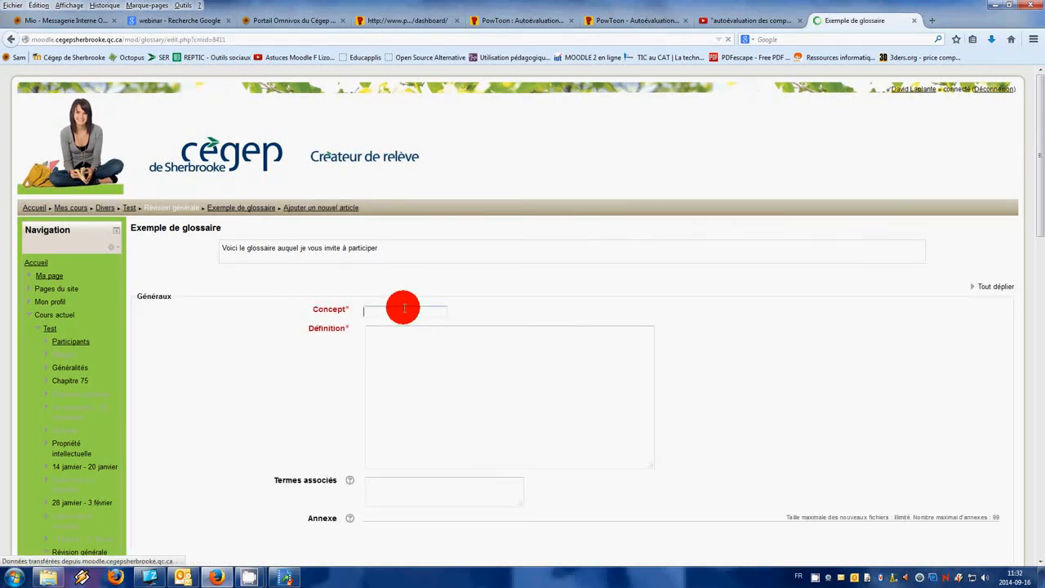
{"action": "left_click", "coordinate": [403, 308]}
{"action": "type", "text": "Hello"}
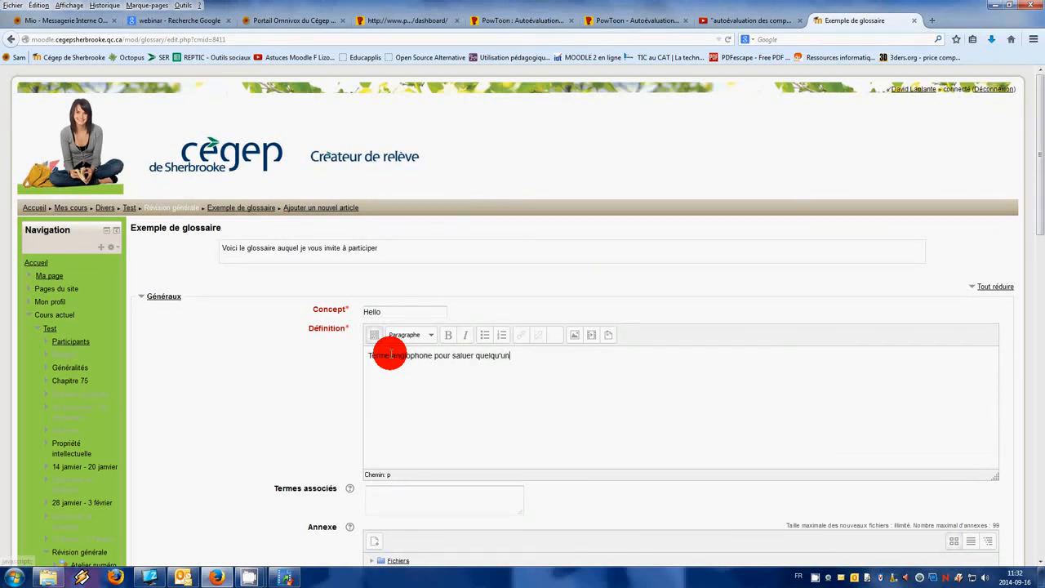
{"action": "scroll", "coordinate": [319, 419], "scroll_direction": "down", "scroll_amount": 1}
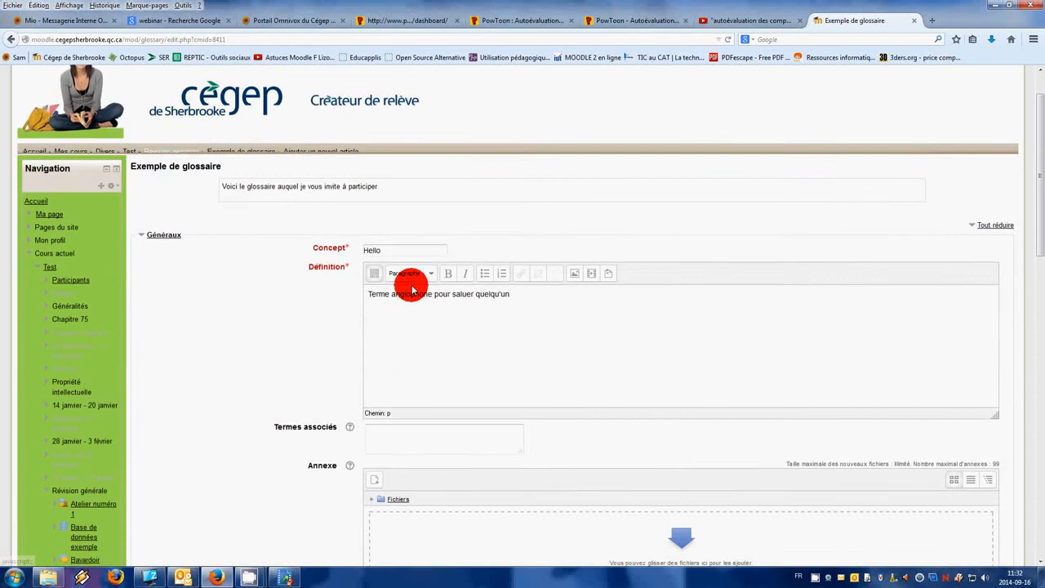
{"action": "left_click", "coordinate": [437, 292]}
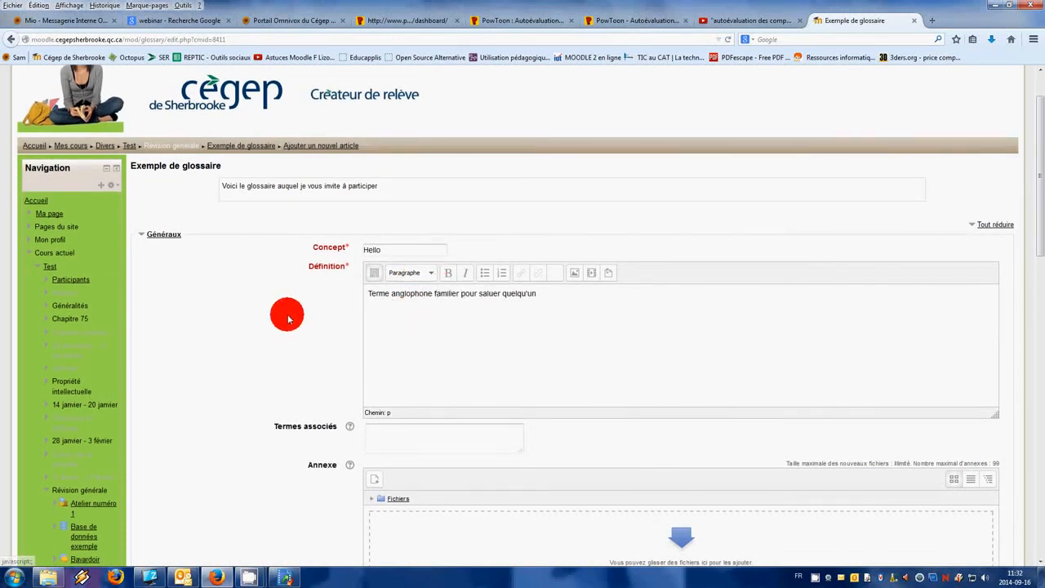
{"action": "scroll", "coordinate": [285, 311], "scroll_direction": "down", "scroll_amount": 3}
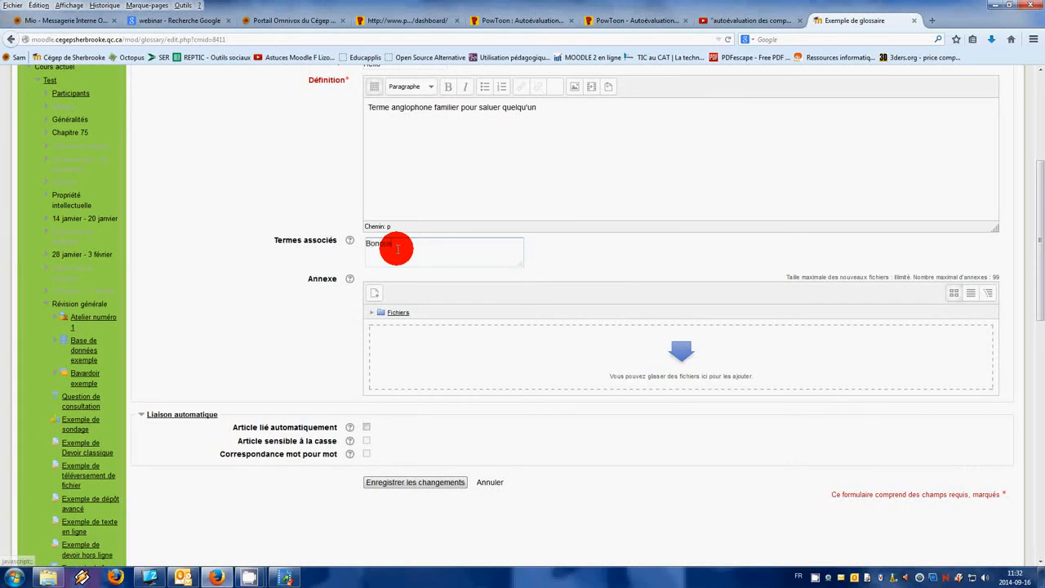
{"action": "left_click", "coordinate": [397, 249]}
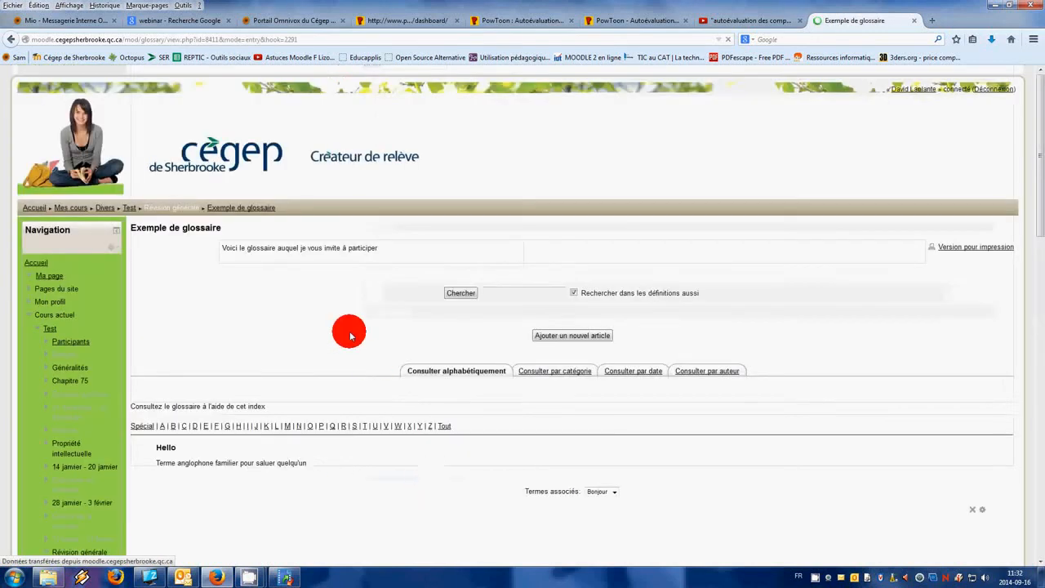
Step: Review the saved "Hello" entry, and examine the "Bonjour" entry and its definition under the letter B
{"action": "scroll", "coordinate": [351, 335], "scroll_direction": "down", "scroll_amount": 2}
{"action": "scroll", "coordinate": [350, 336], "scroll_direction": "down", "scroll_amount": 2}
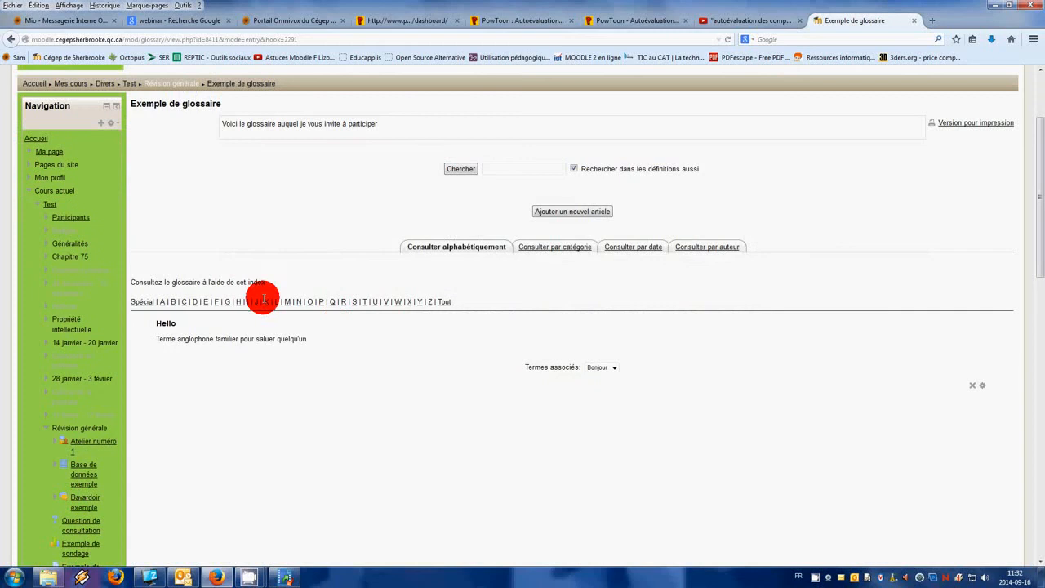
{"action": "left_click", "coordinate": [174, 304]}
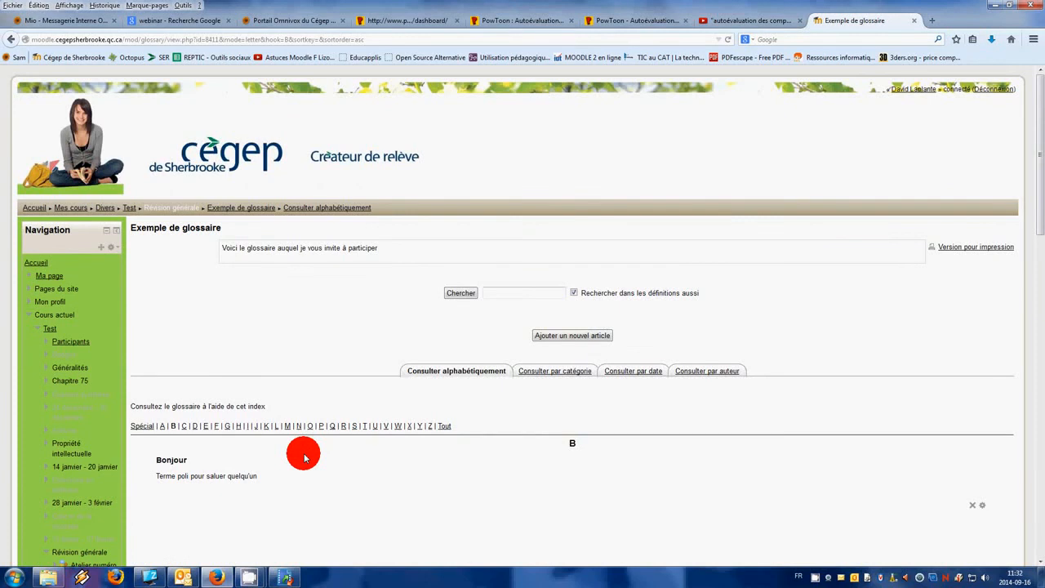
{"action": "scroll", "coordinate": [304, 457], "scroll_direction": "down", "scroll_amount": 3}
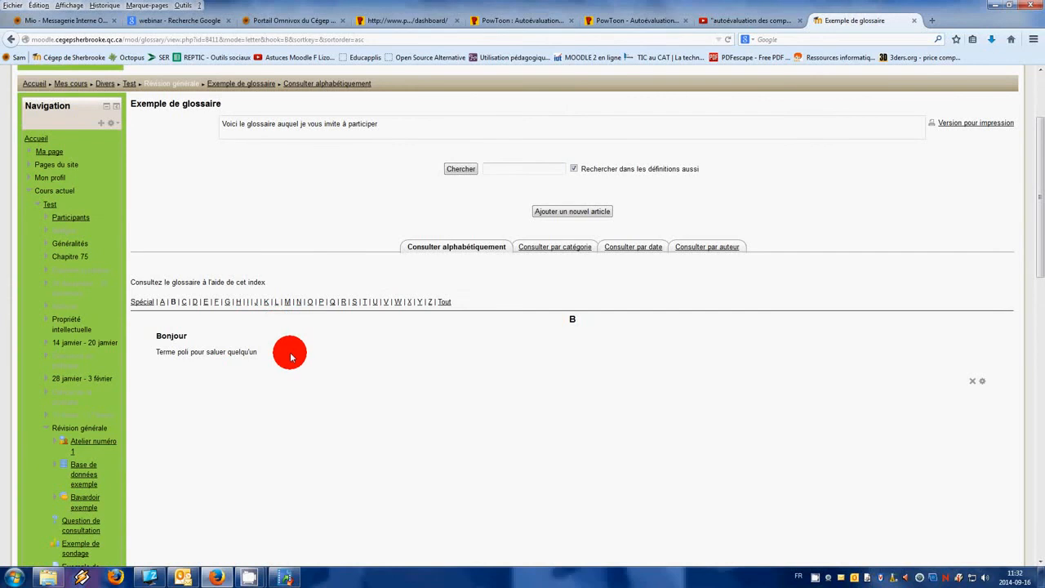
{"action": "double_click", "coordinate": [242, 352]}
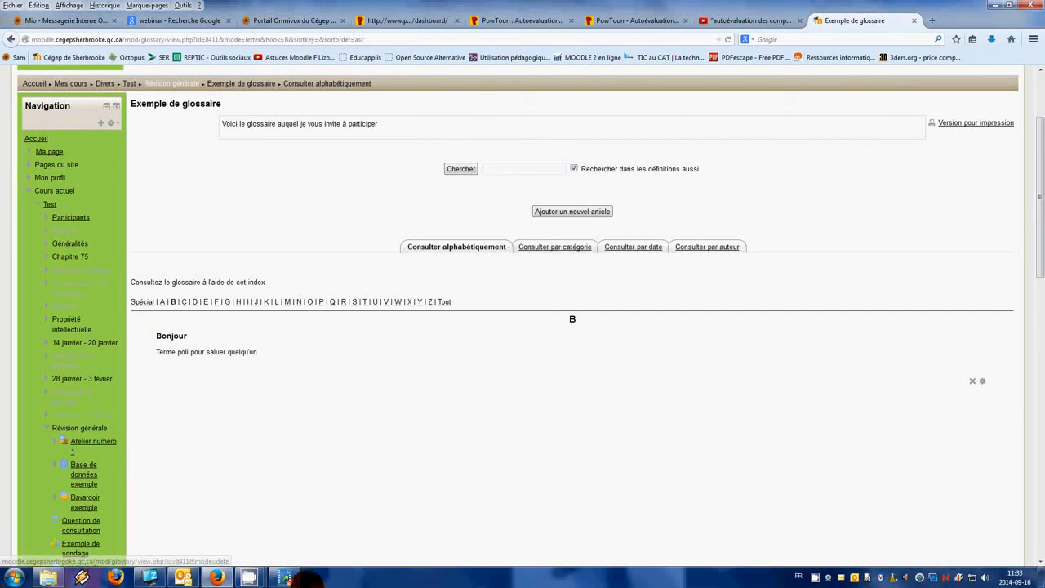
{"action": "mouse_move", "coordinate": [249, 578]}
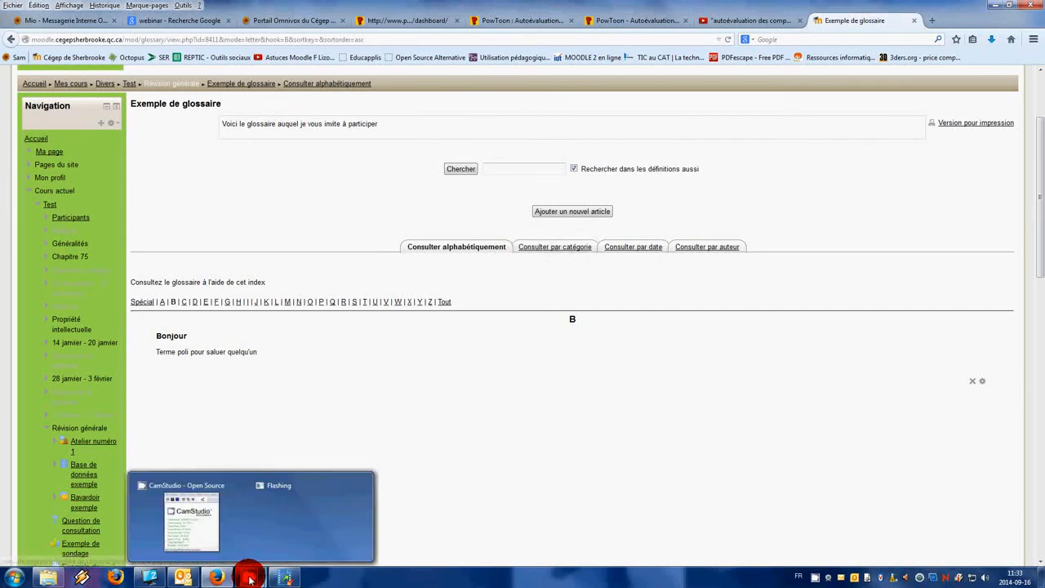